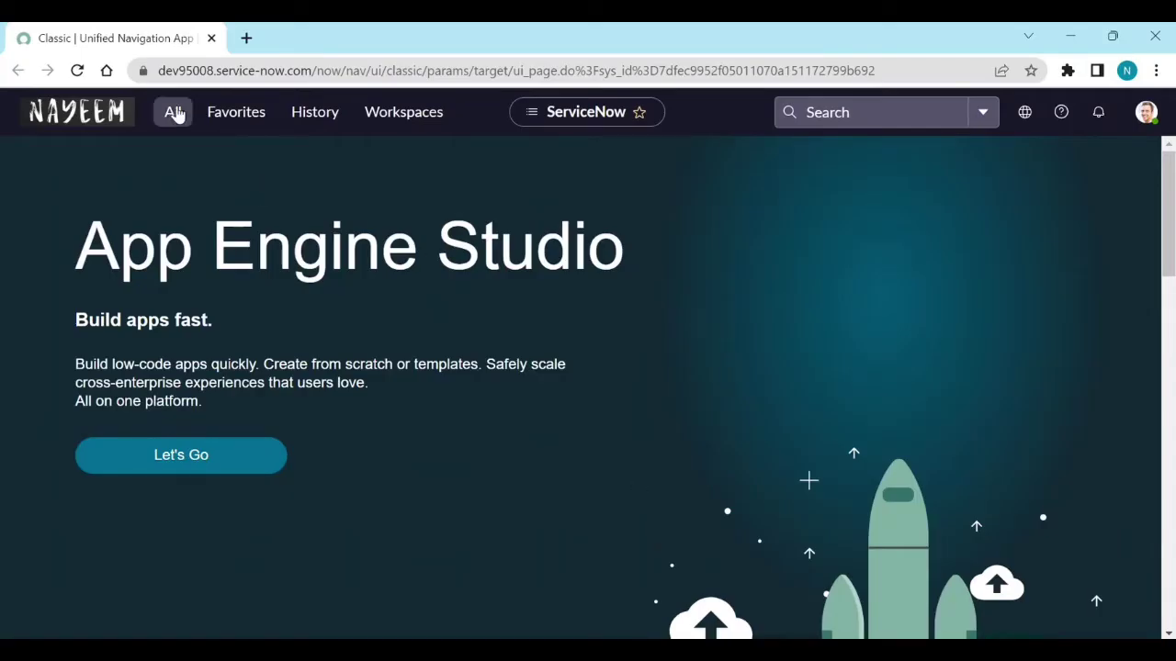
# Open Flow Designer from the All navigator under Process Automation.
pyautogui.click(174, 112)
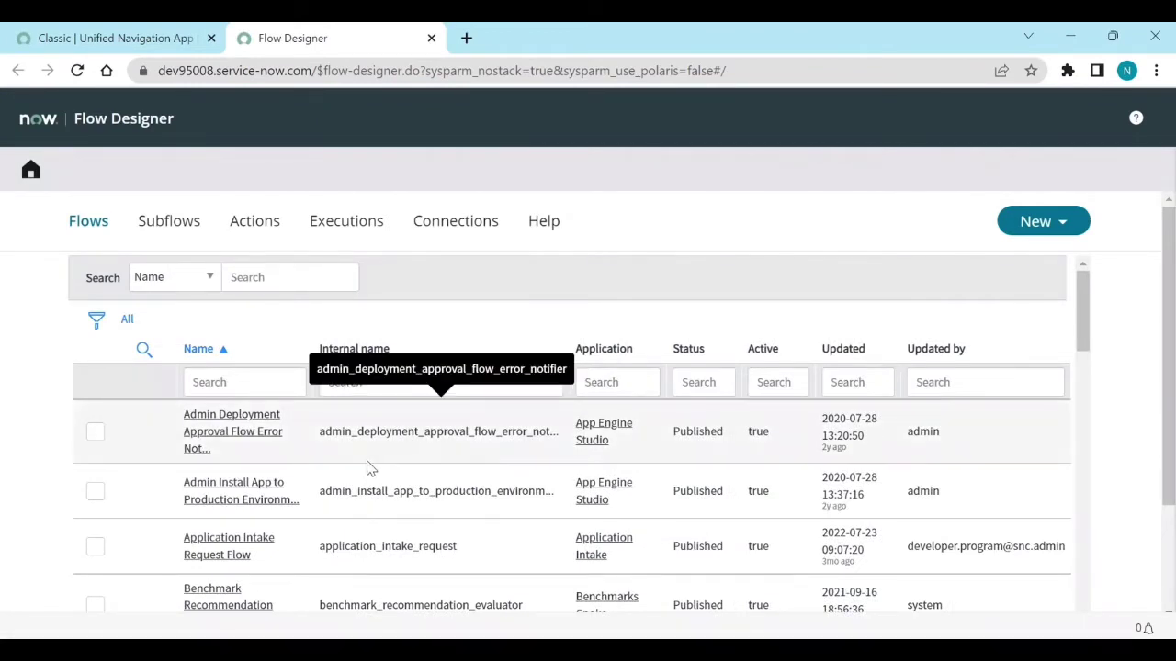
# Open the Benchmark Recommendation Evaluator flow and review its trigger and action steps.
pyautogui.scroll(-3, 367, 469)
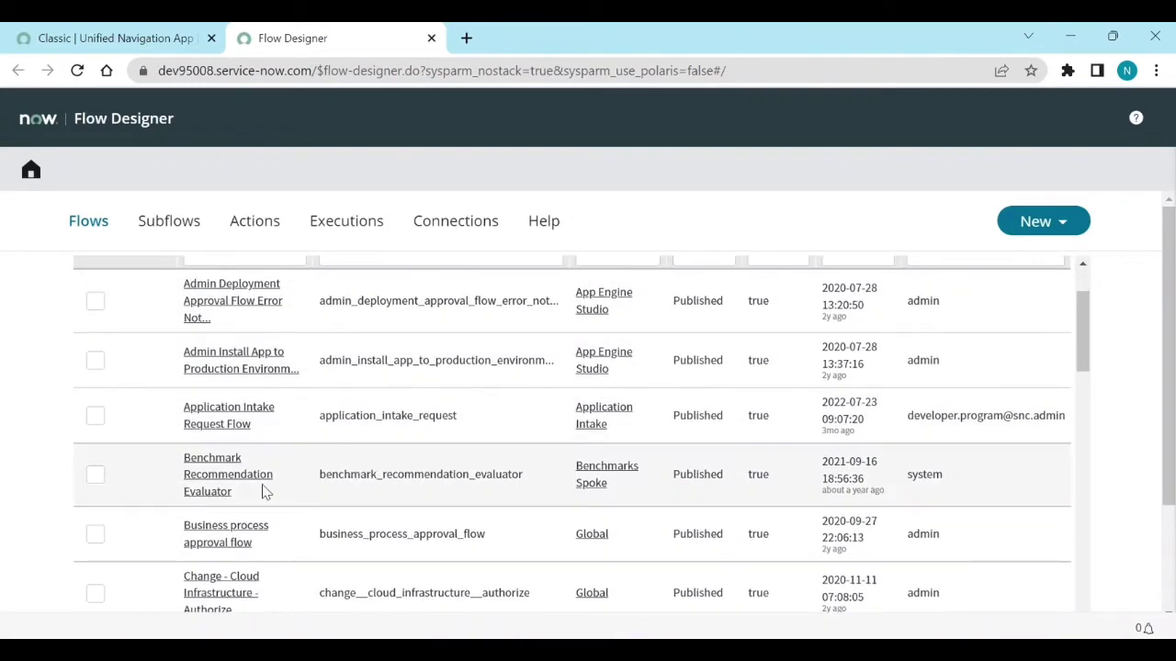
pyautogui.click(236, 487)
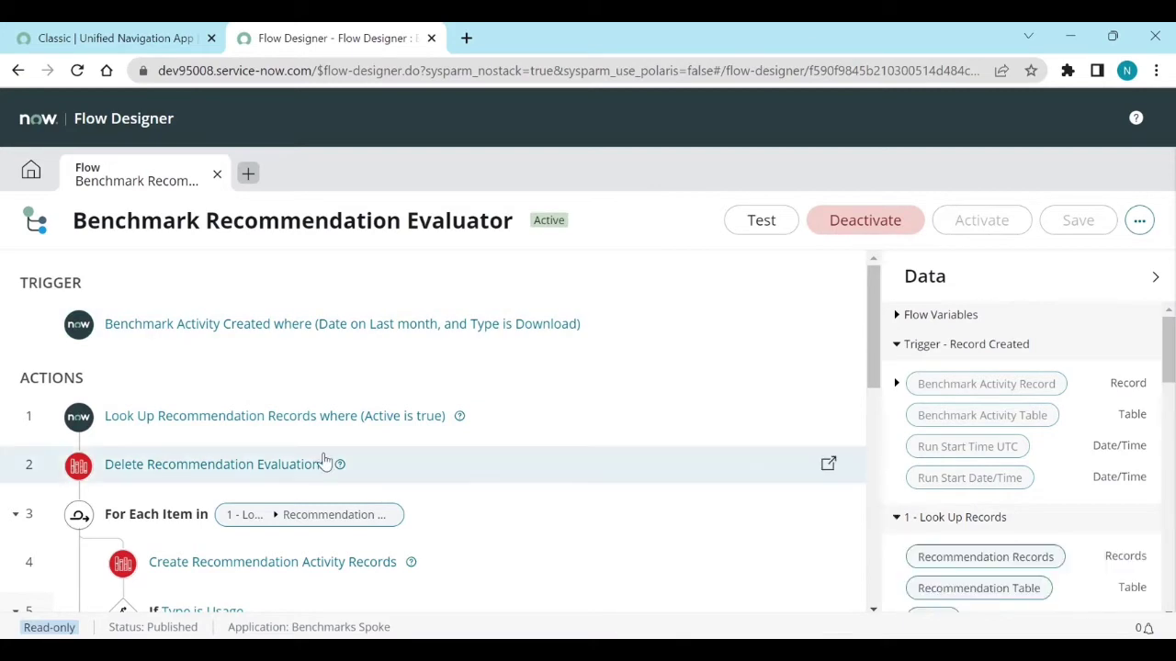
pyautogui.scroll(-3, 325, 461)
pyautogui.scroll(-3, 324, 461)
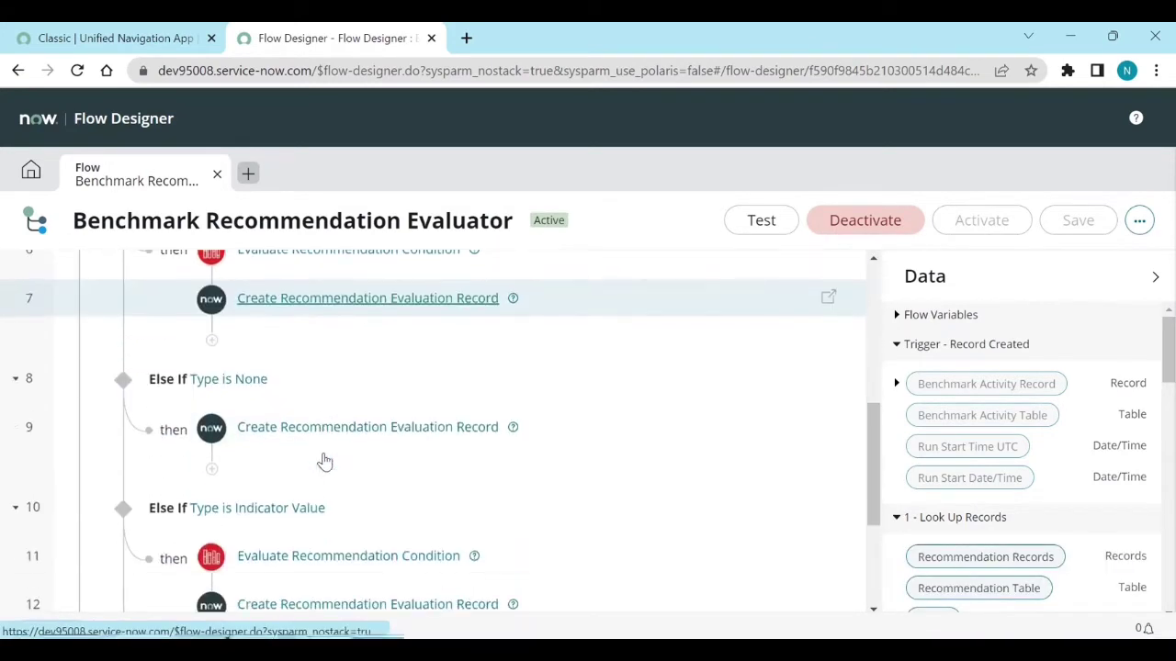
pyautogui.scroll(-3, 324, 461)
pyautogui.scroll(5, 324, 462)
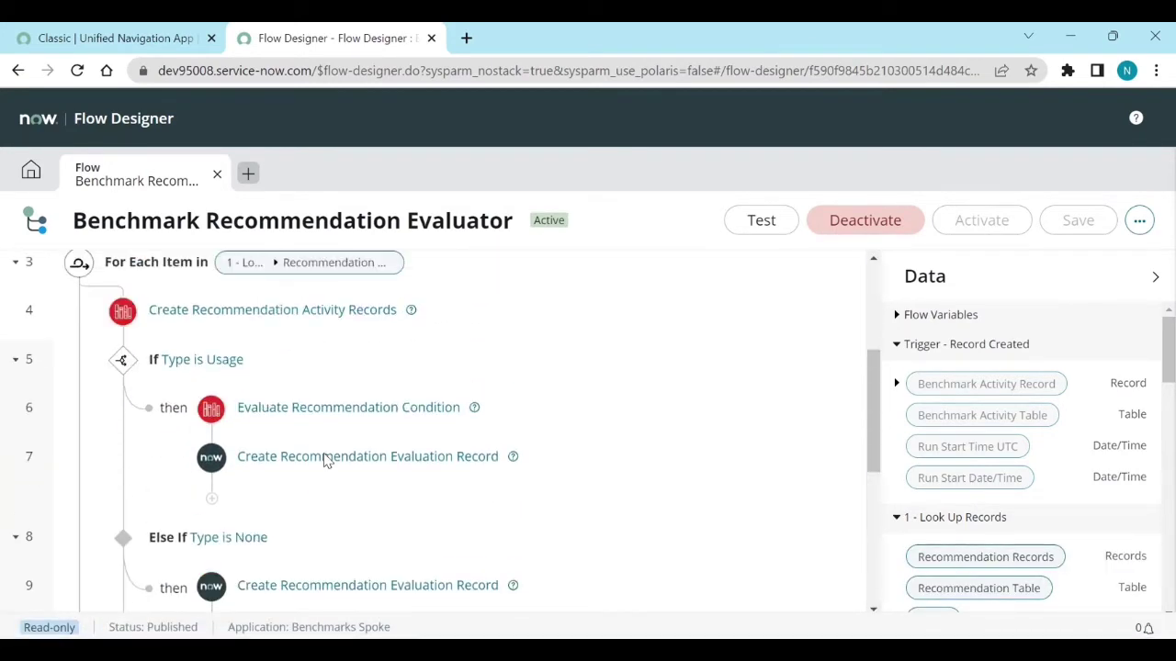
pyautogui.scroll(4, 325, 461)
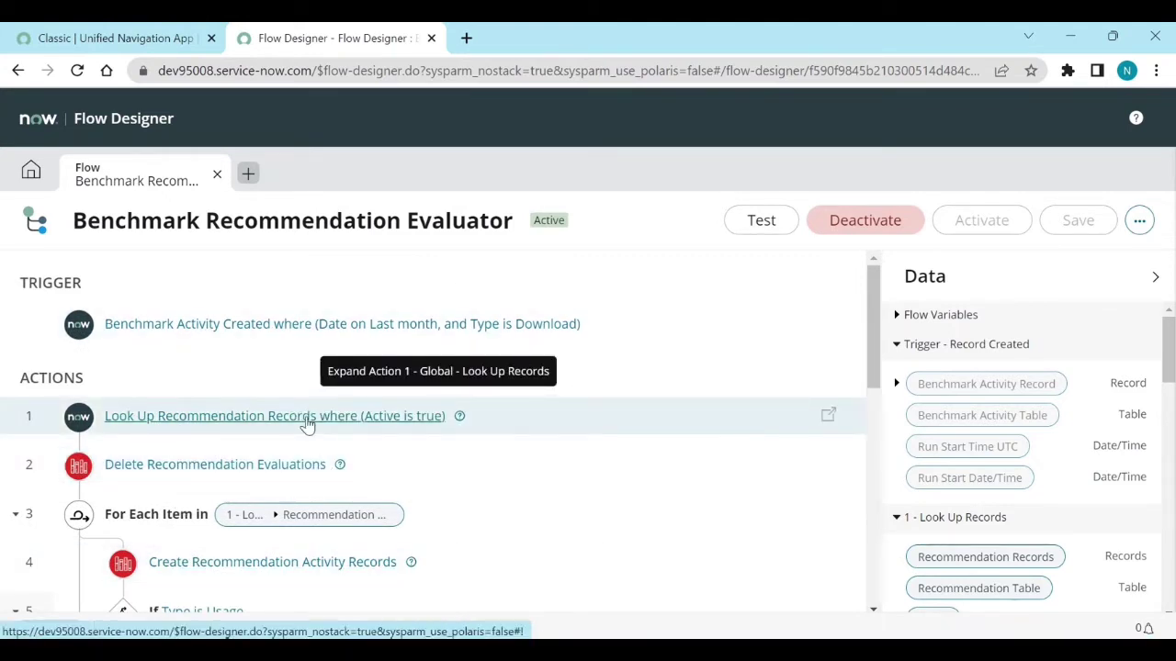
# In the main ServiceNow tab, filter the navigator for 'plugins' and open System Definition > Plugins.
pyautogui.click(137, 38)
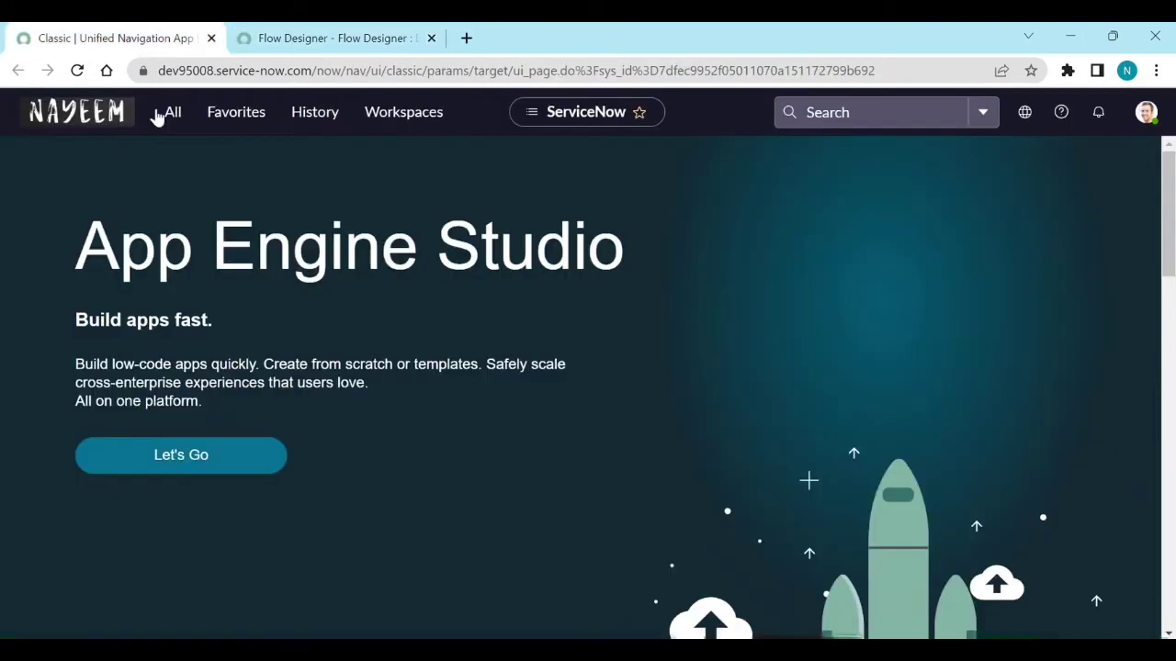
pyautogui.click(173, 127)
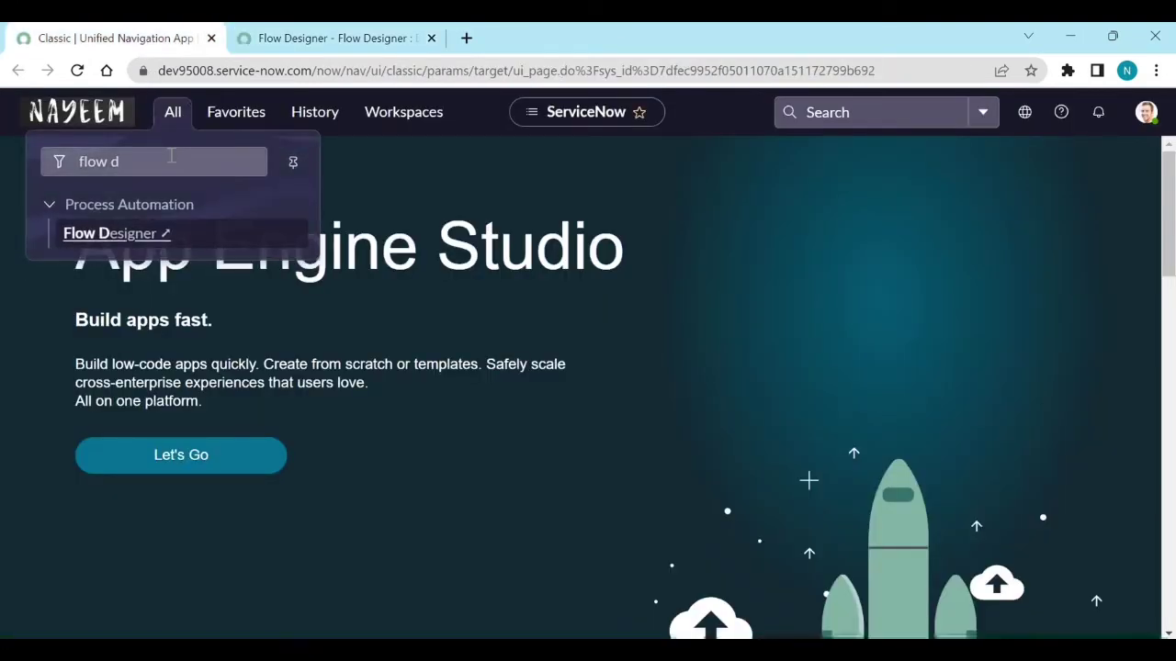
pyautogui.tripleClick(169, 157)
pyautogui.write('plugins')
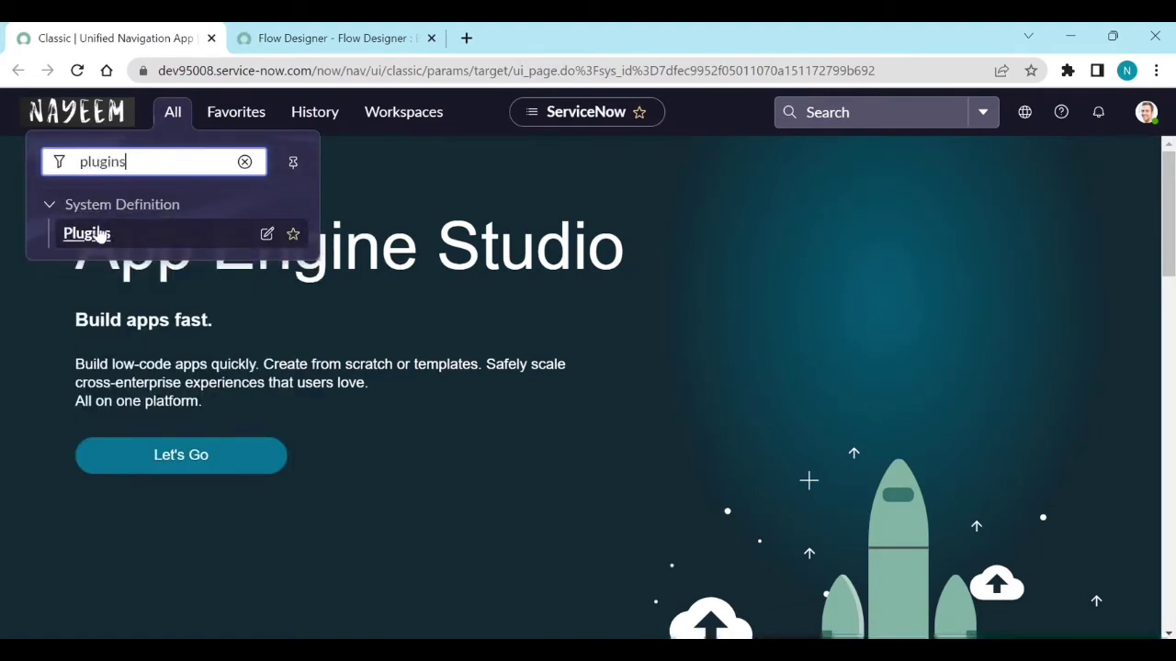
pyautogui.click(98, 232)
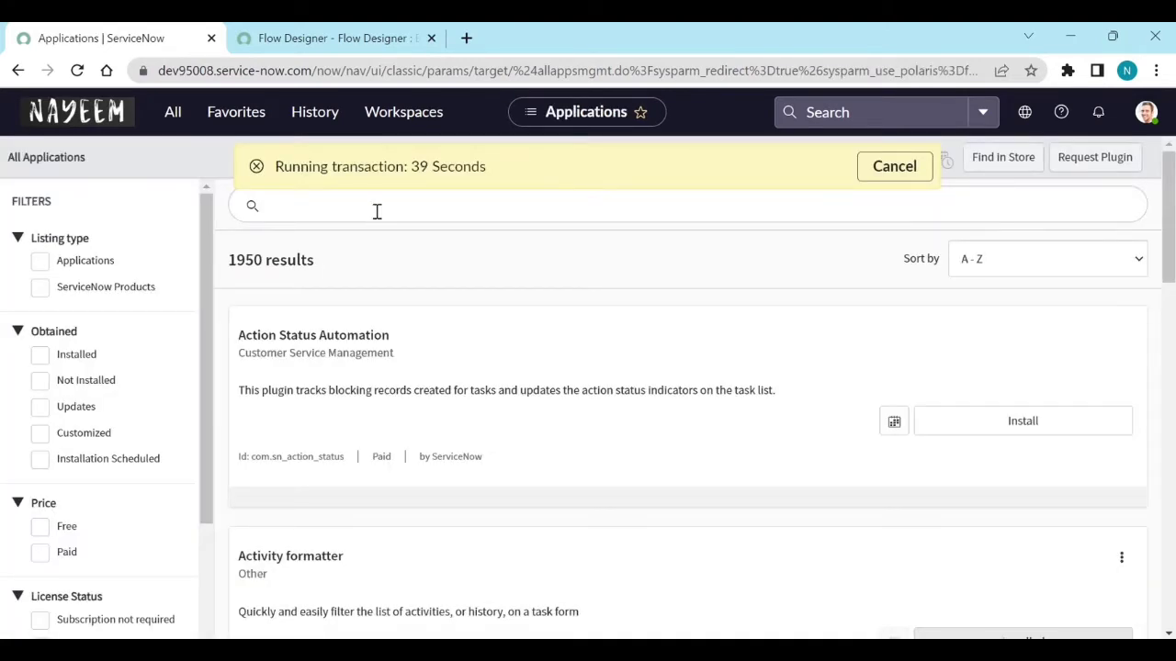
# Search plugins for 'diagra' and keep Flow Diagramming's target version at 21.1.2 S.
pyautogui.click(377, 205)
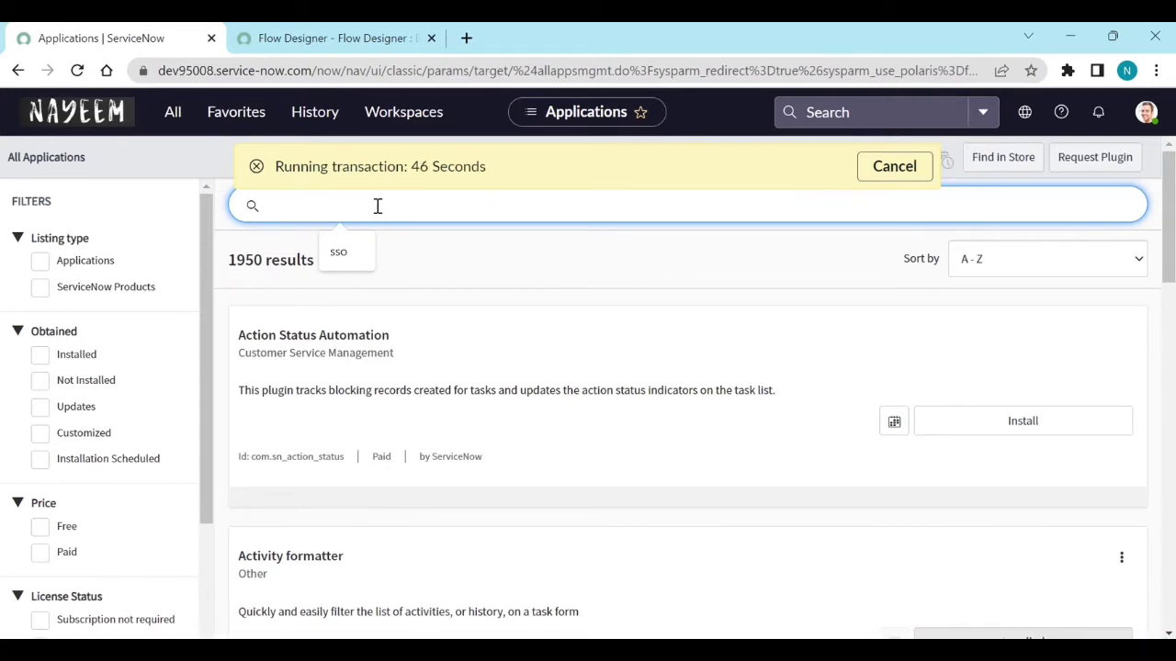
pyautogui.write('fl')
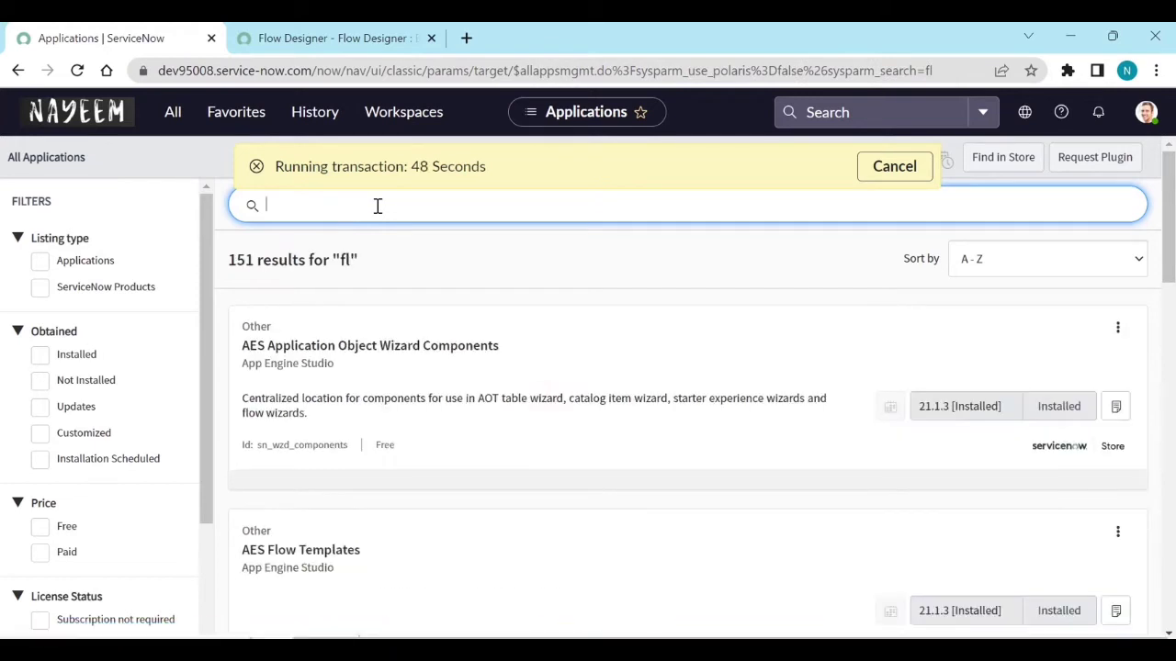
pyautogui.write('diagra')
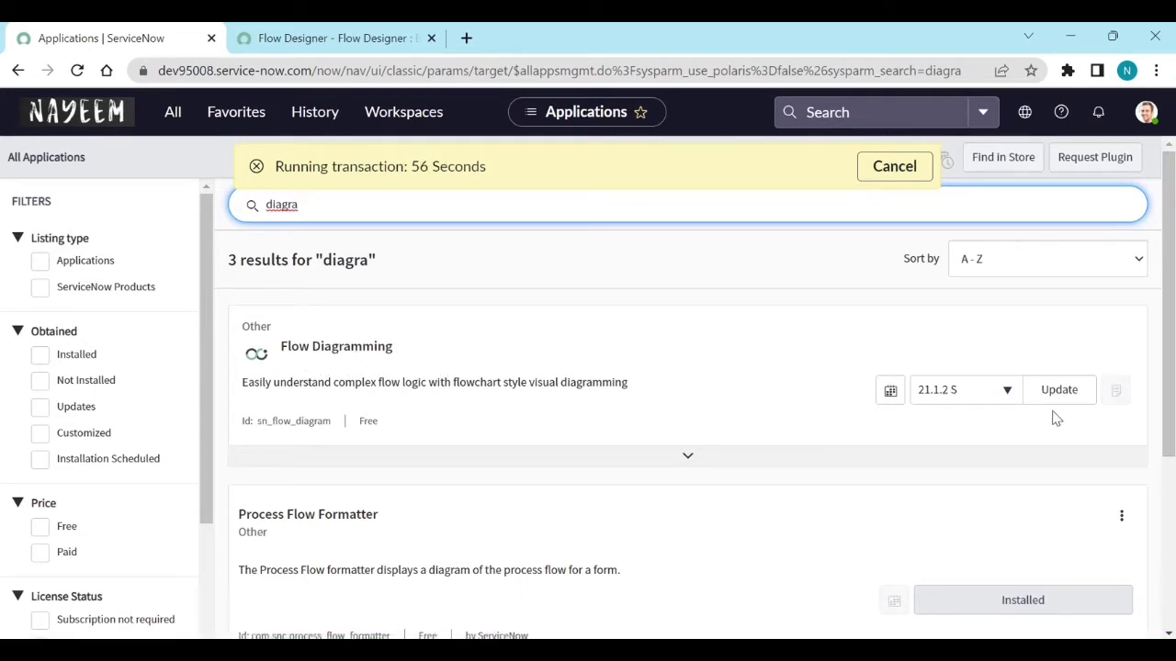
pyautogui.click(989, 399)
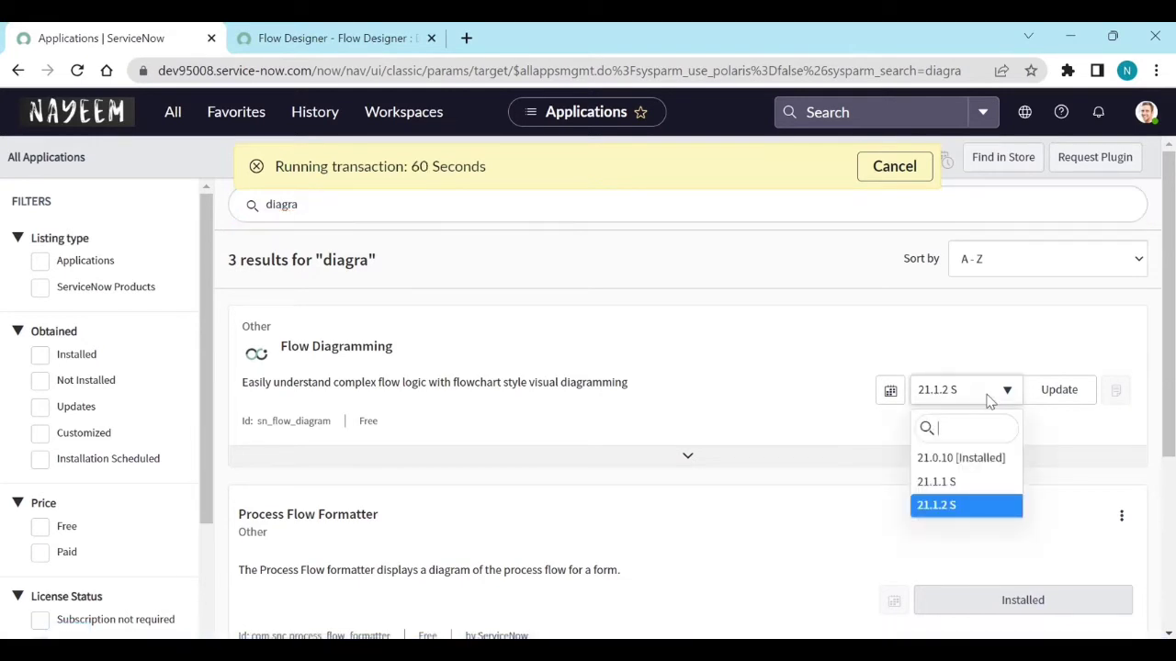
pyautogui.click(987, 399)
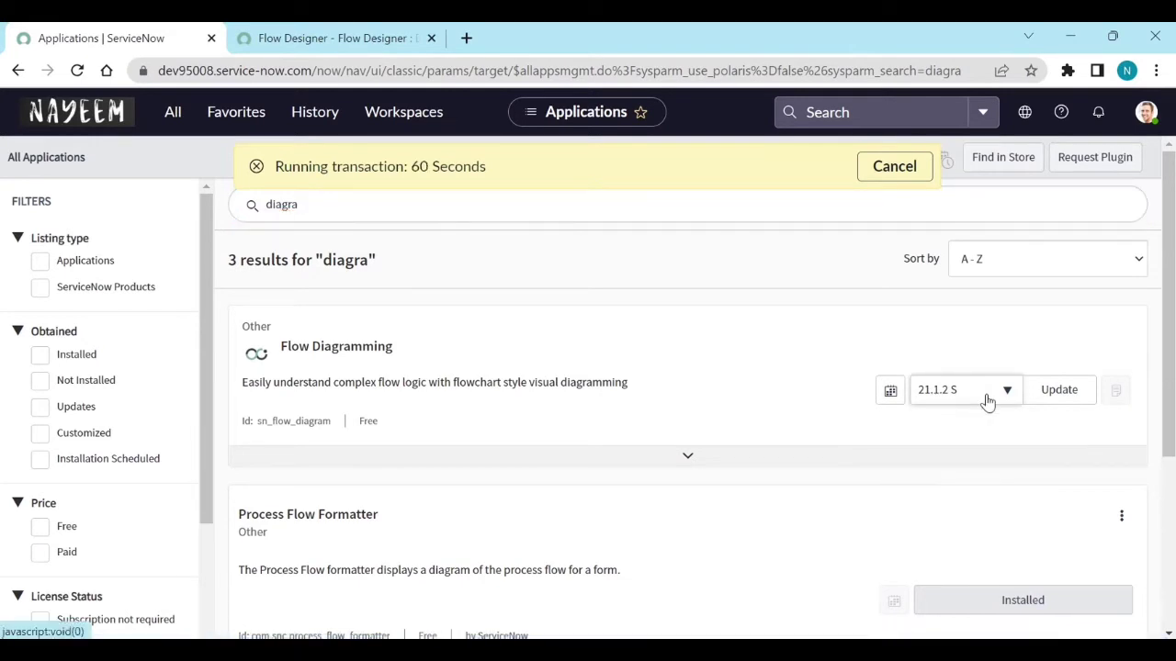
# Update the Flow Diagramming plugin to 21.1.2 and close the success message.
pyautogui.click(1057, 402)
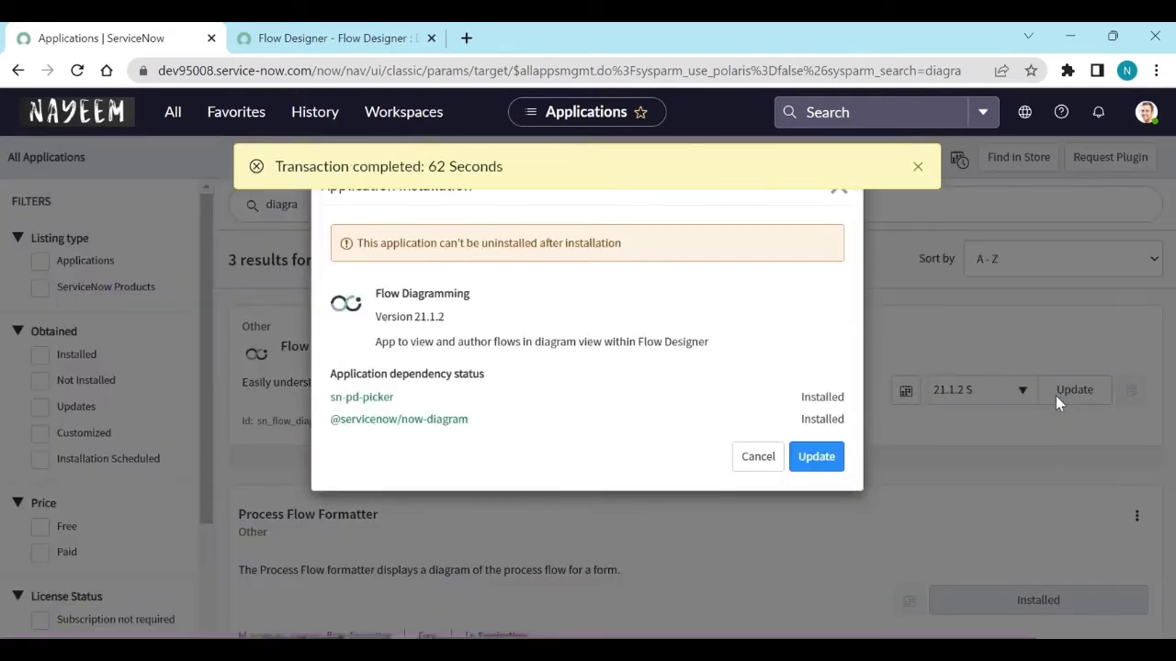
pyautogui.click(813, 464)
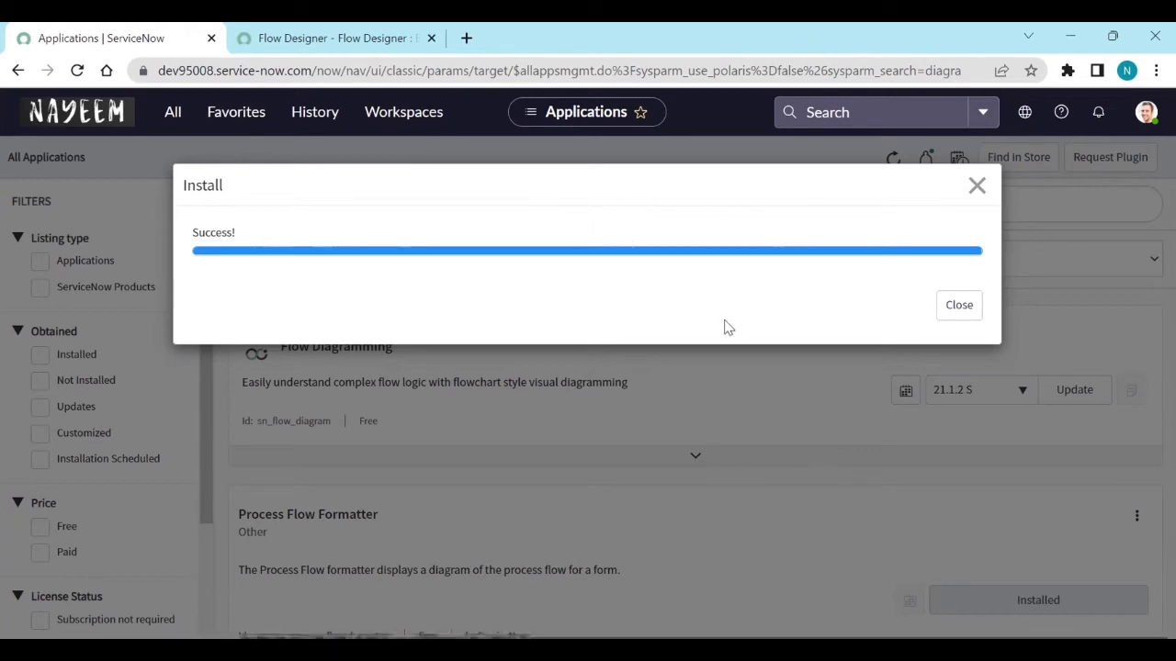
pyautogui.click(960, 306)
# Reload the Benchmark Recommendation Evaluator flow in the Flow Designer tab to show the View toggle.
pyautogui.click(306, 42)
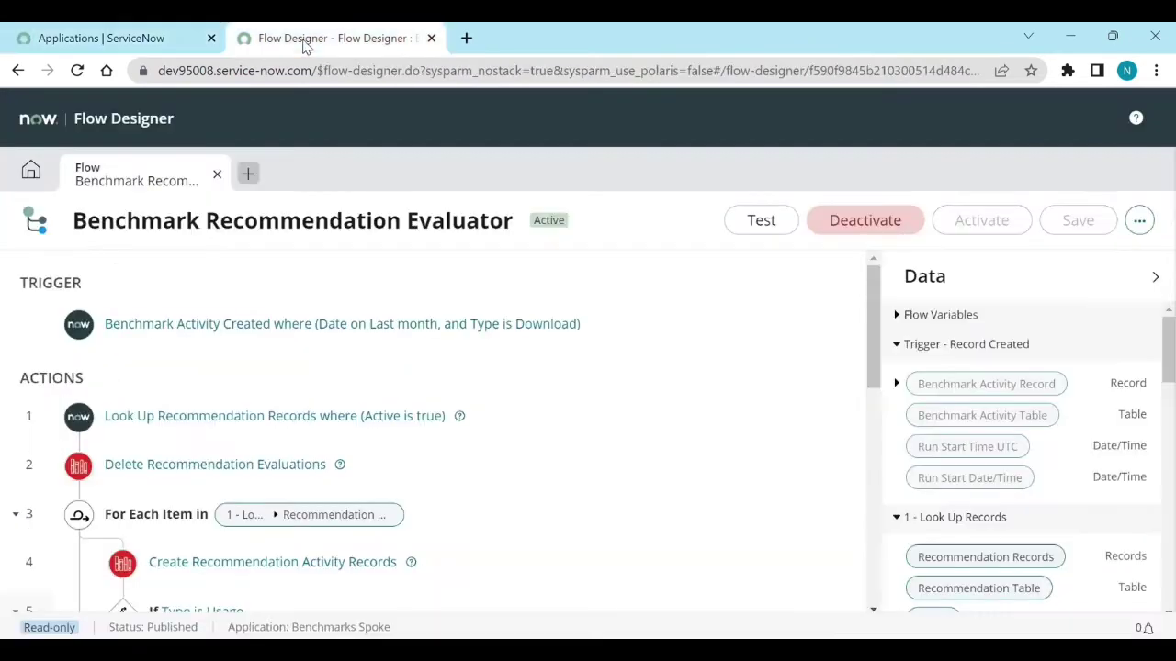
pyautogui.click(79, 77)
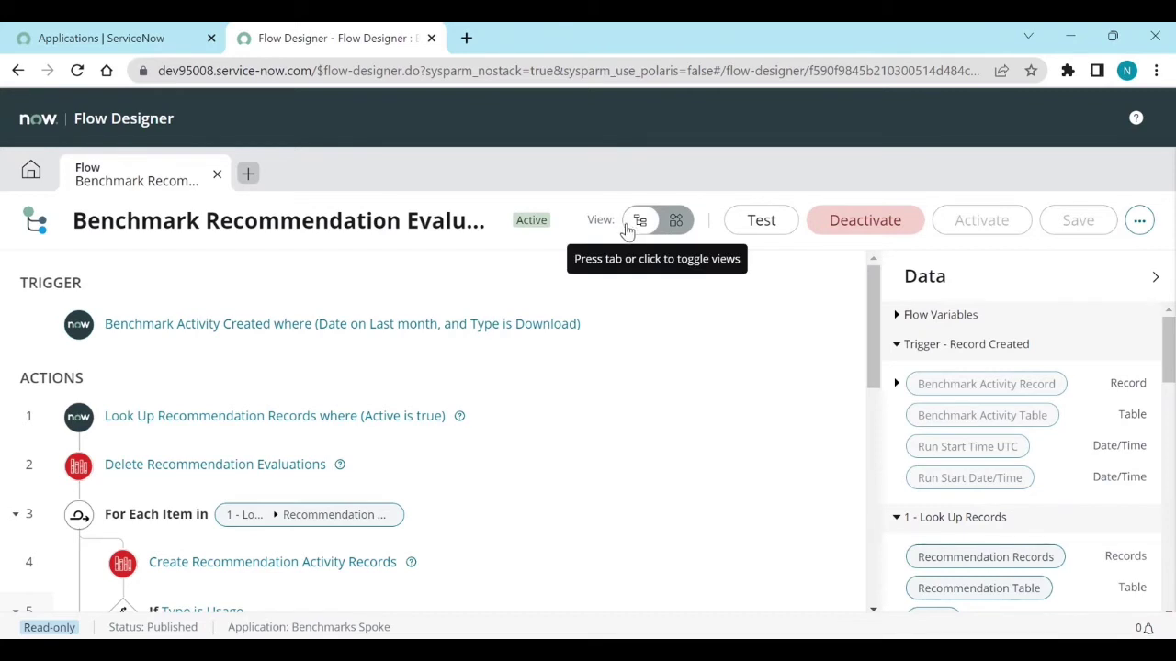
# Switch the flow to diagram view and scroll through its If and Else If branches.
pyautogui.click(679, 229)
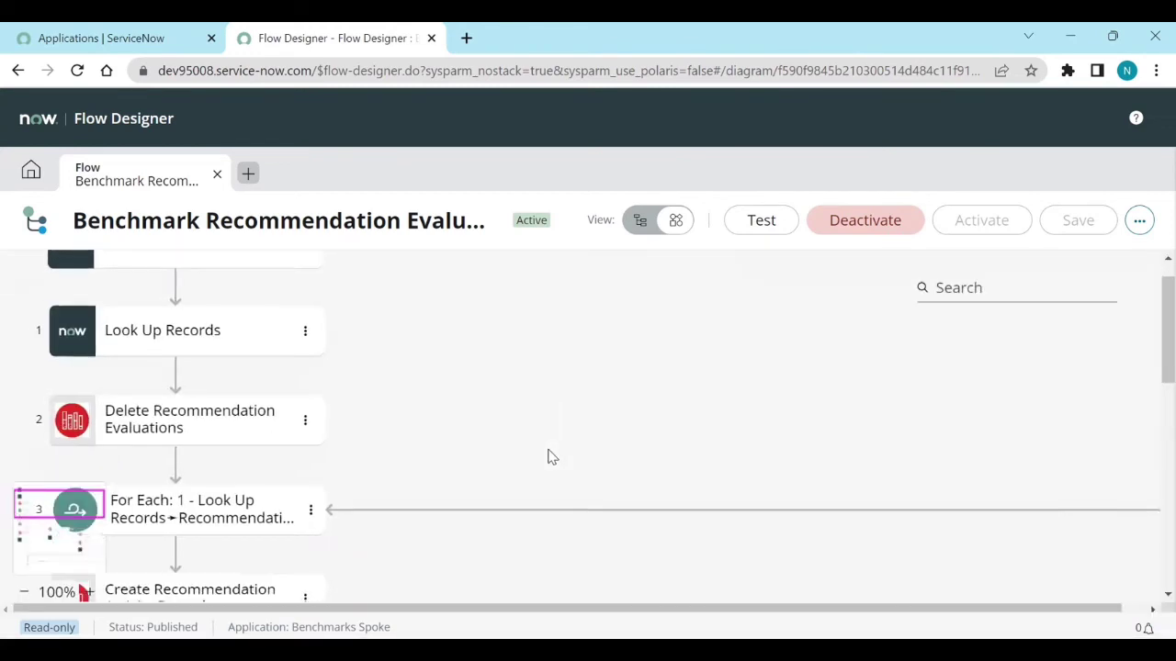
pyautogui.scroll(-6, 548, 456)
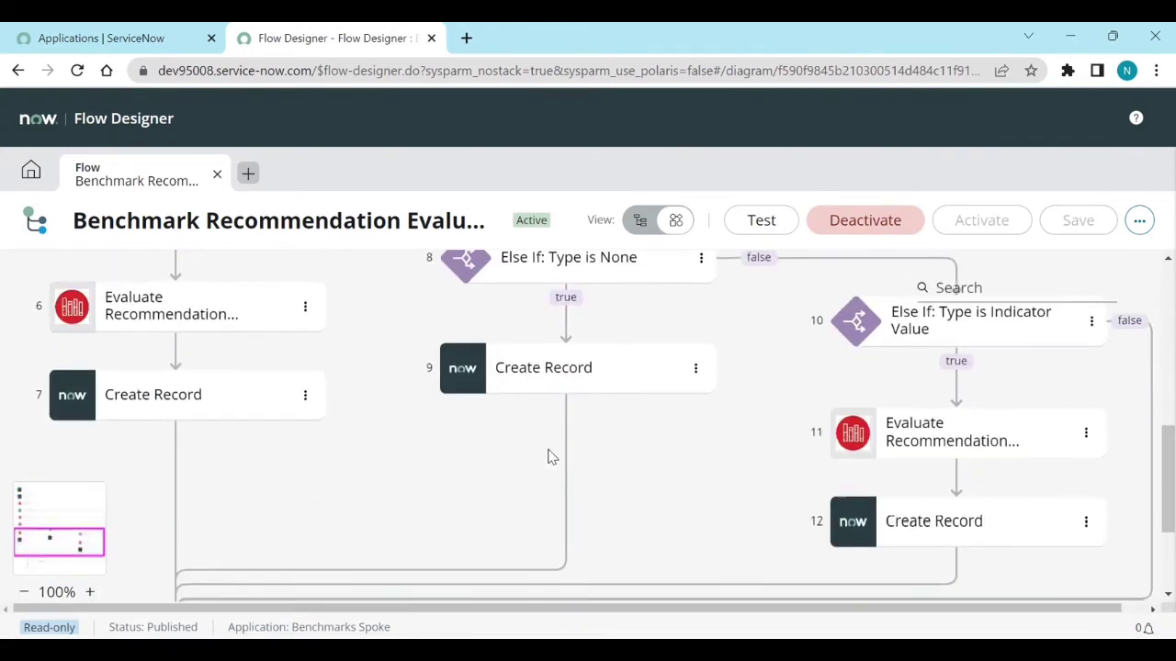
pyautogui.scroll(2, 548, 457)
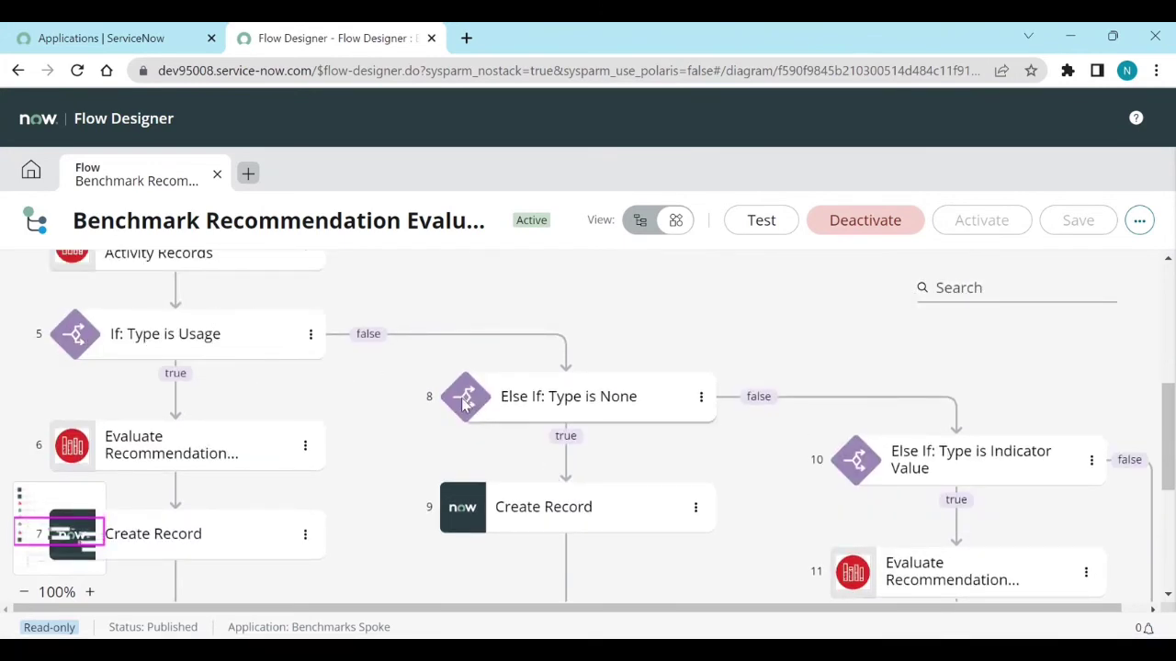
pyautogui.scroll(5, 287, 454)
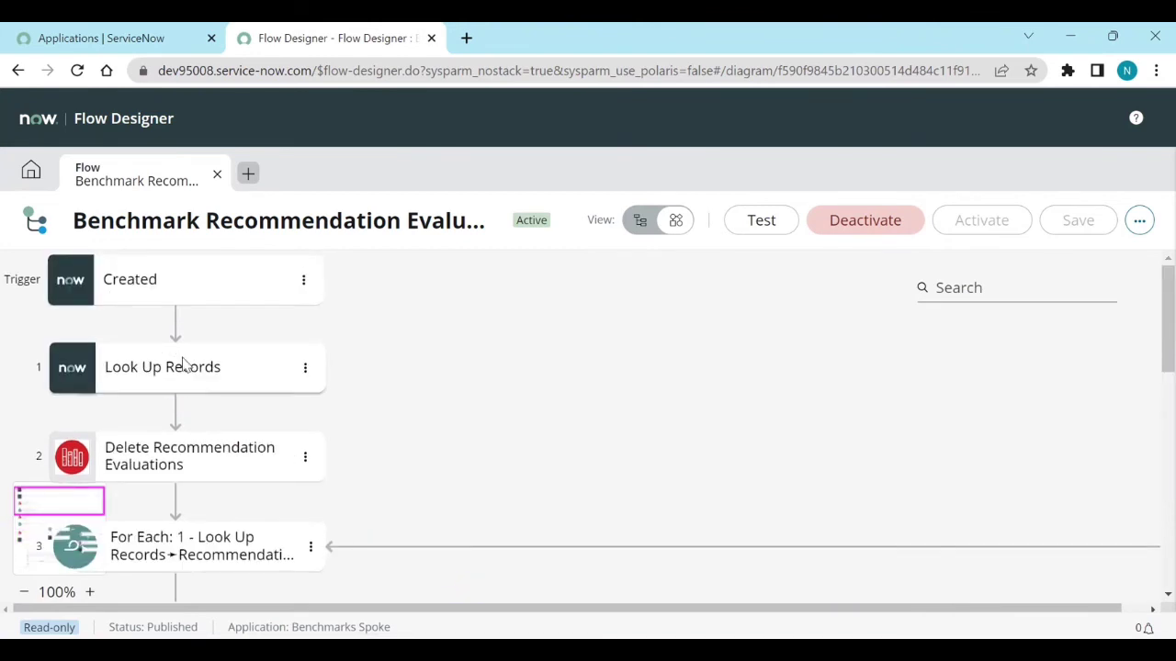
pyautogui.scroll(-2, 224, 404)
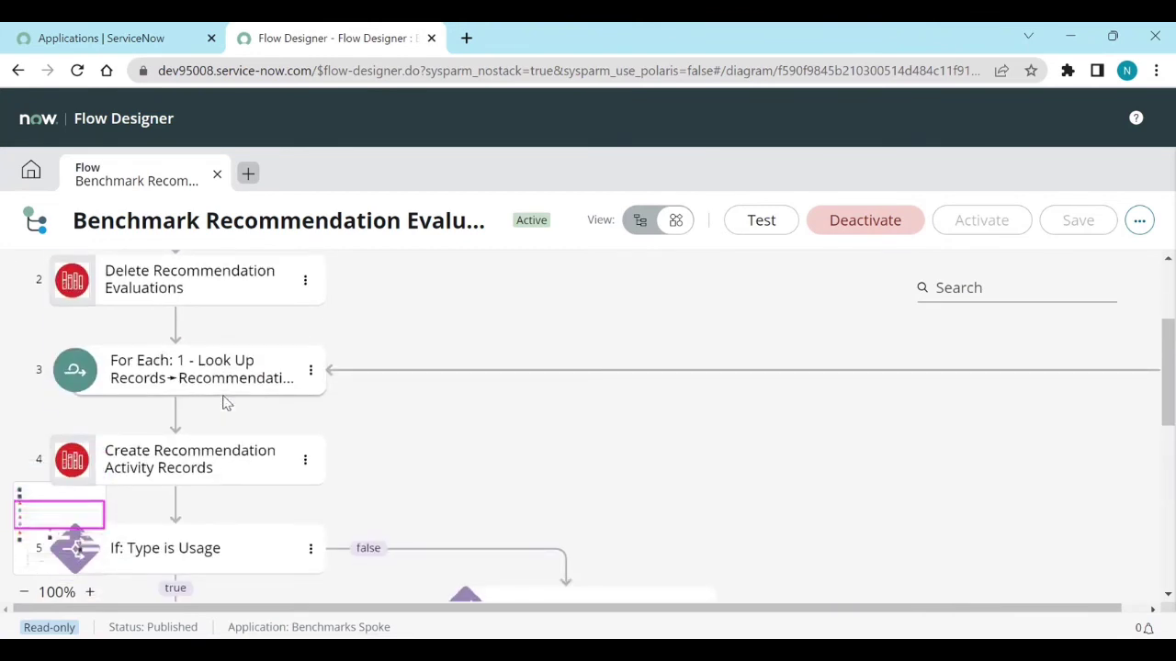
pyautogui.scroll(-2, 105, 372)
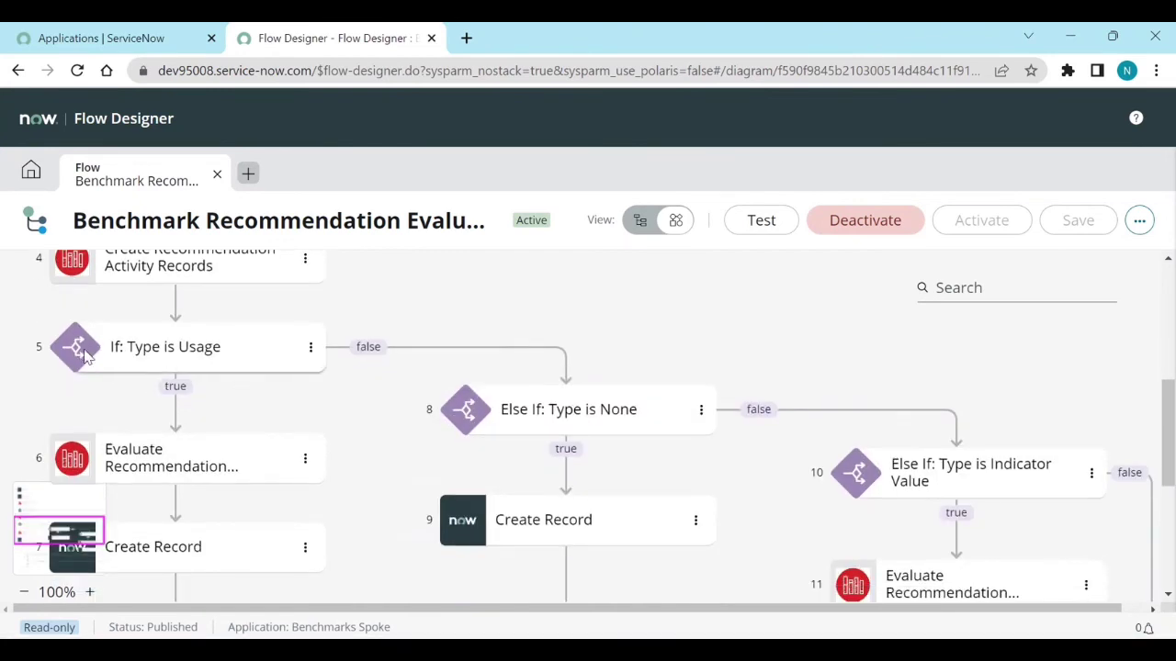
pyautogui.scroll(-1, 663, 501)
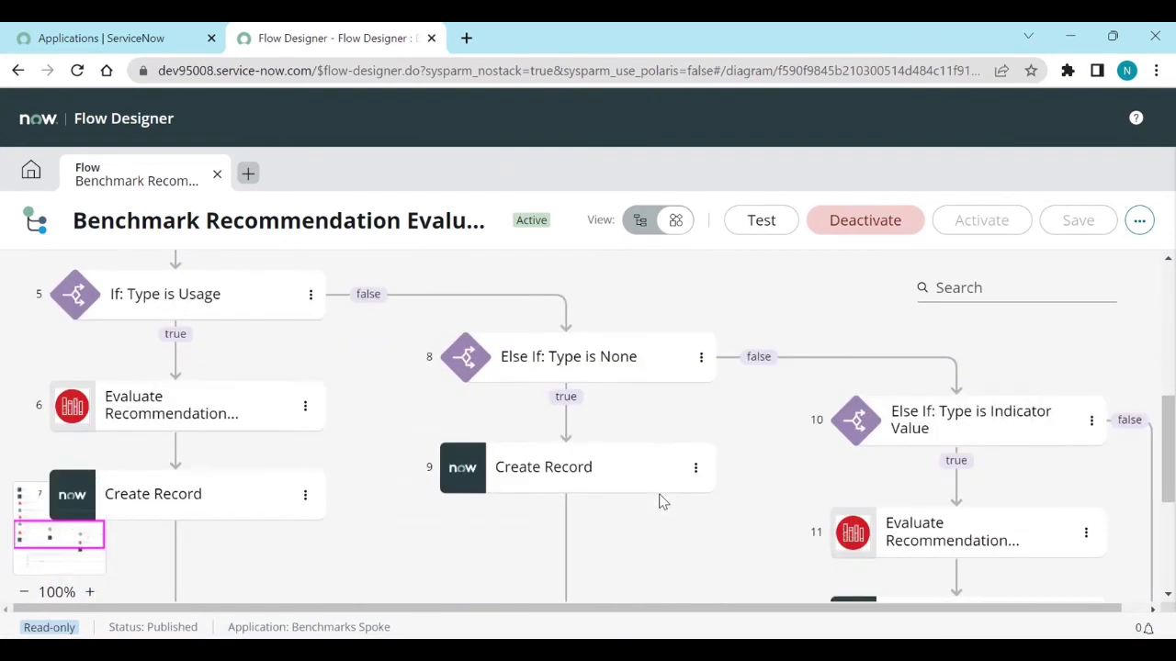
pyautogui.scroll(-1, 663, 502)
pyautogui.scroll(4, 663, 502)
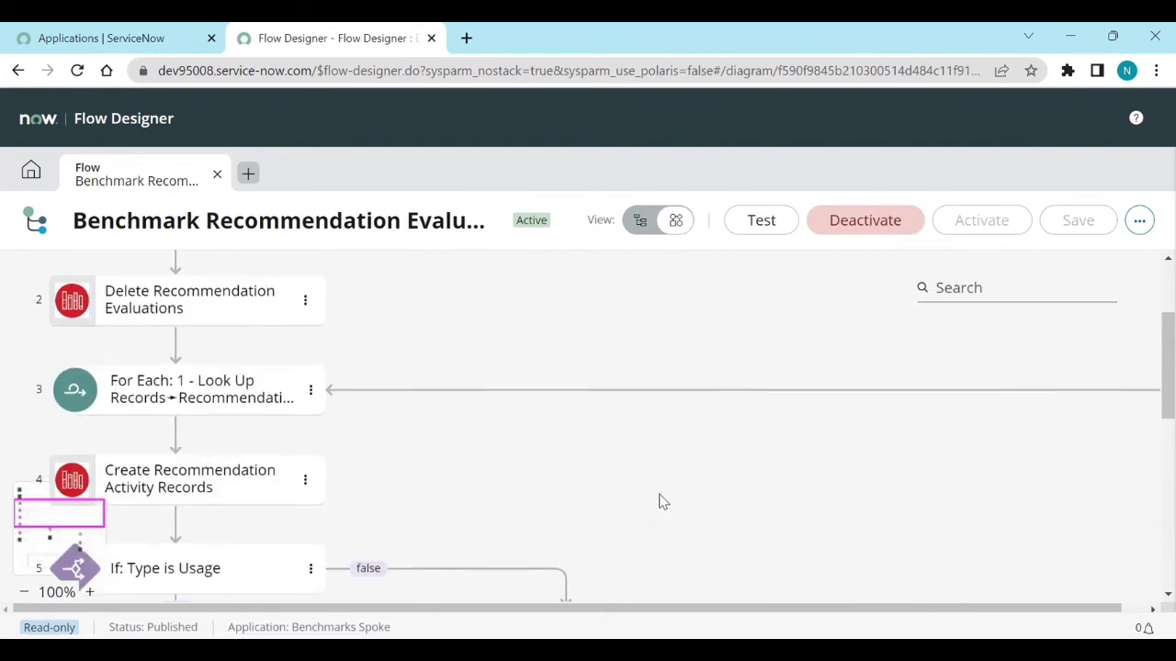
pyautogui.scroll(2, 663, 502)
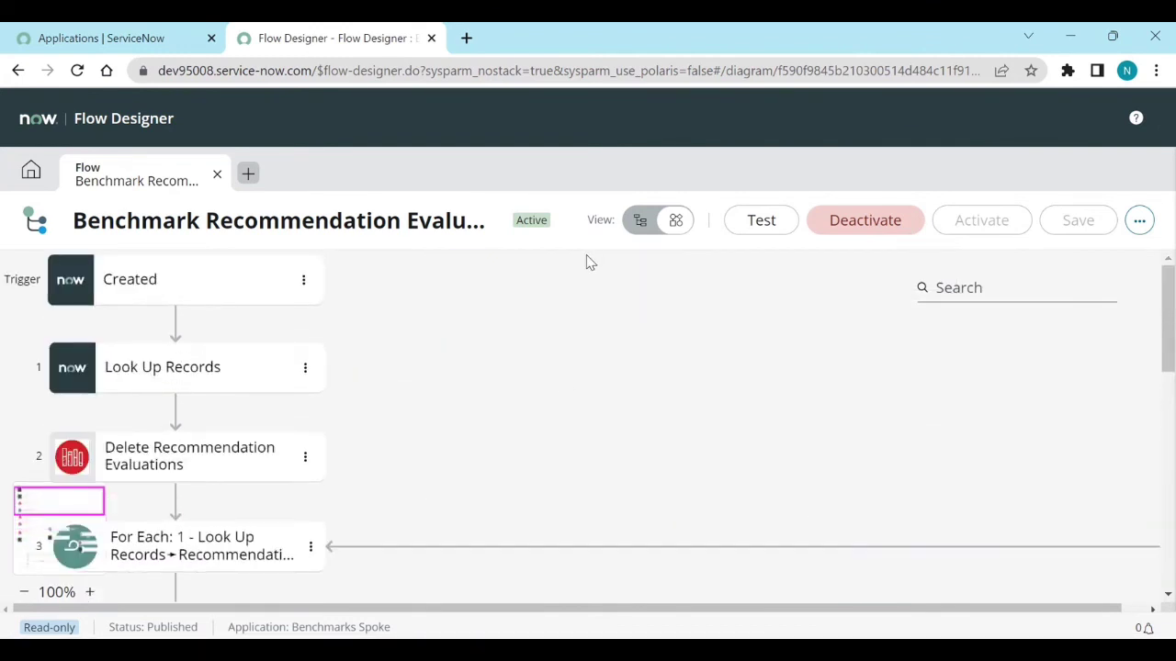
# Return the Benchmark Recommendation Evaluator flow to list view with its Data panel.
pyautogui.click(641, 221)
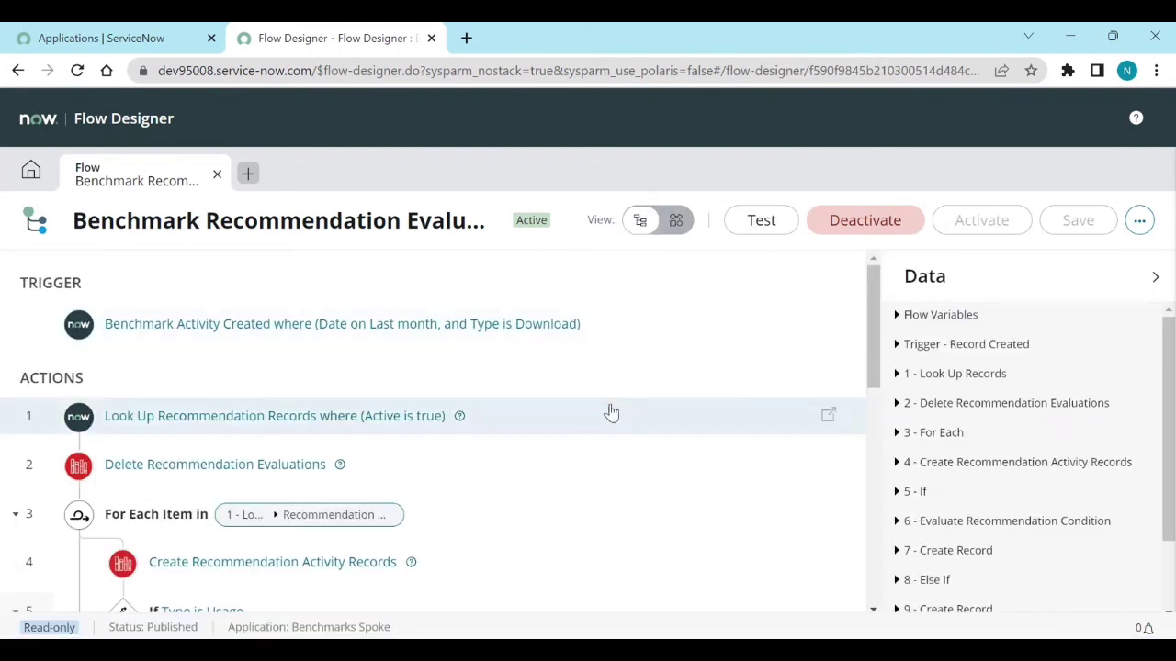